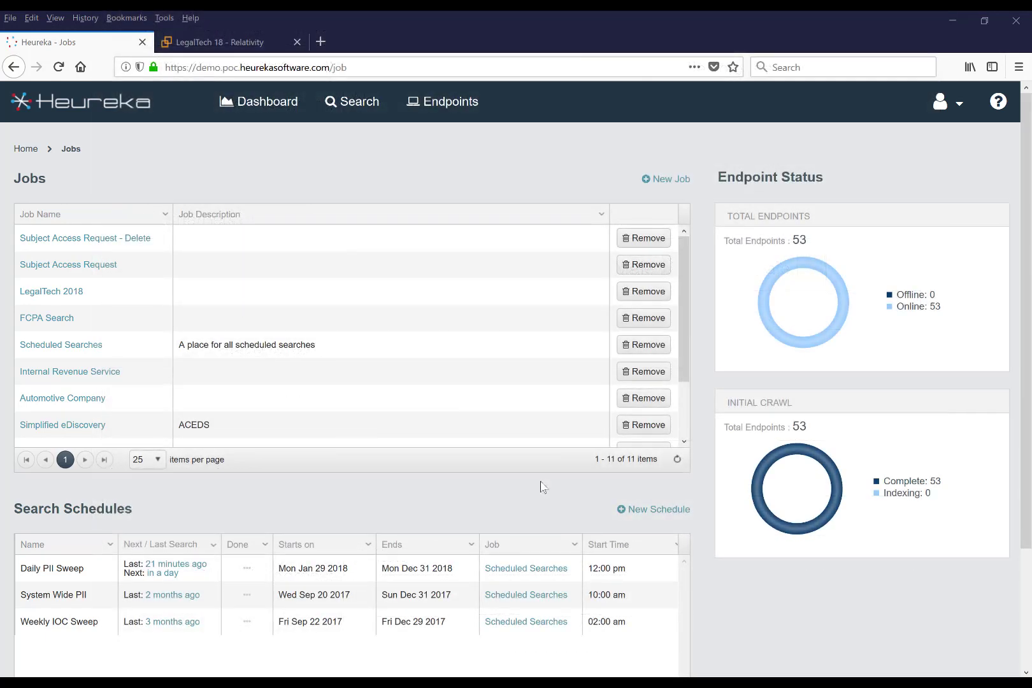
Start a new search in the Subject Access Request job, restricted to endpoints Finance, Finance File Share, Marketing, Marketing File Share and Sales
click(75, 274)
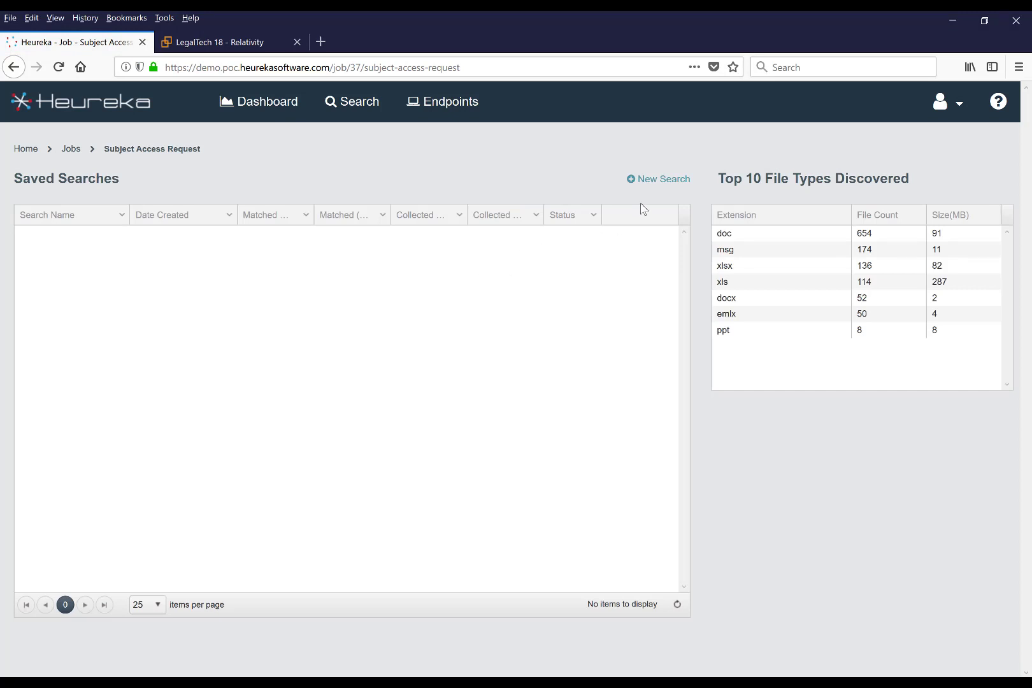
click(666, 180)
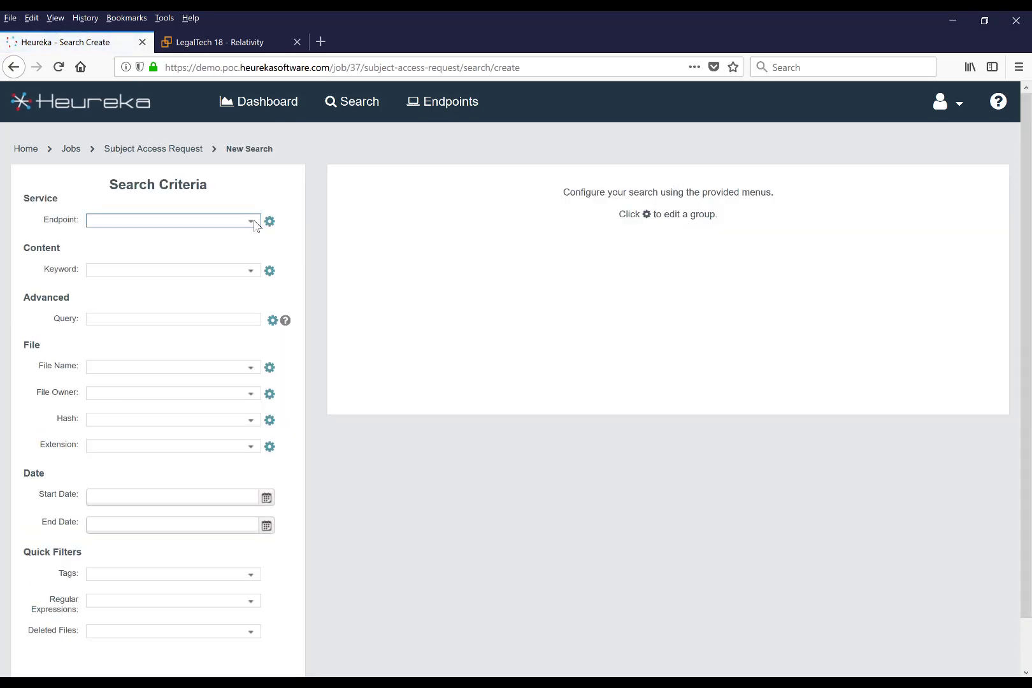
click(251, 221)
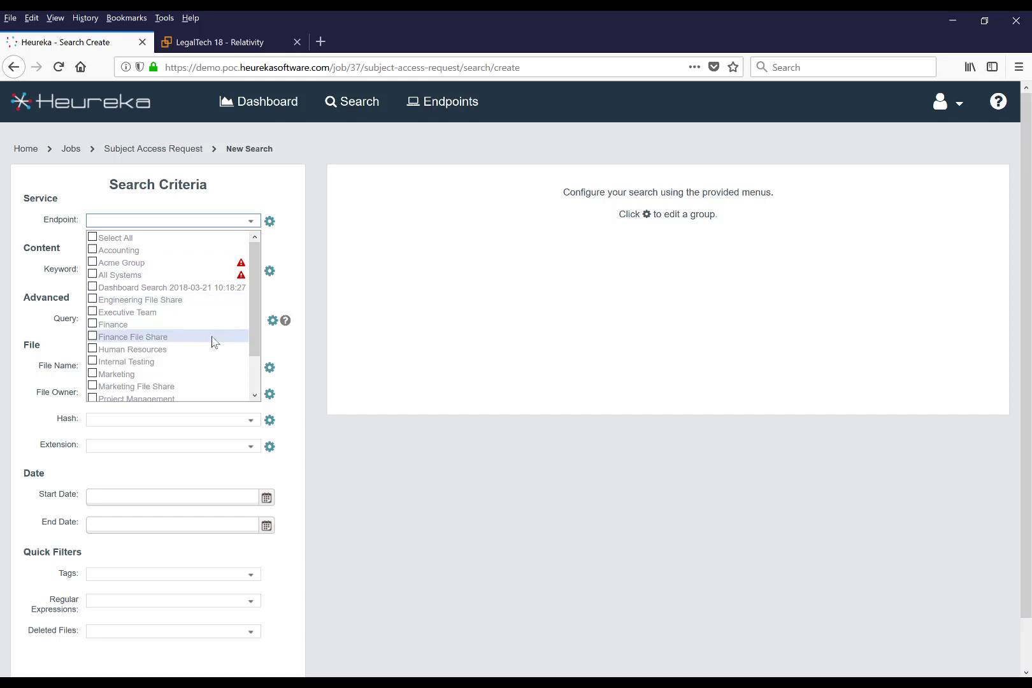
click(193, 325)
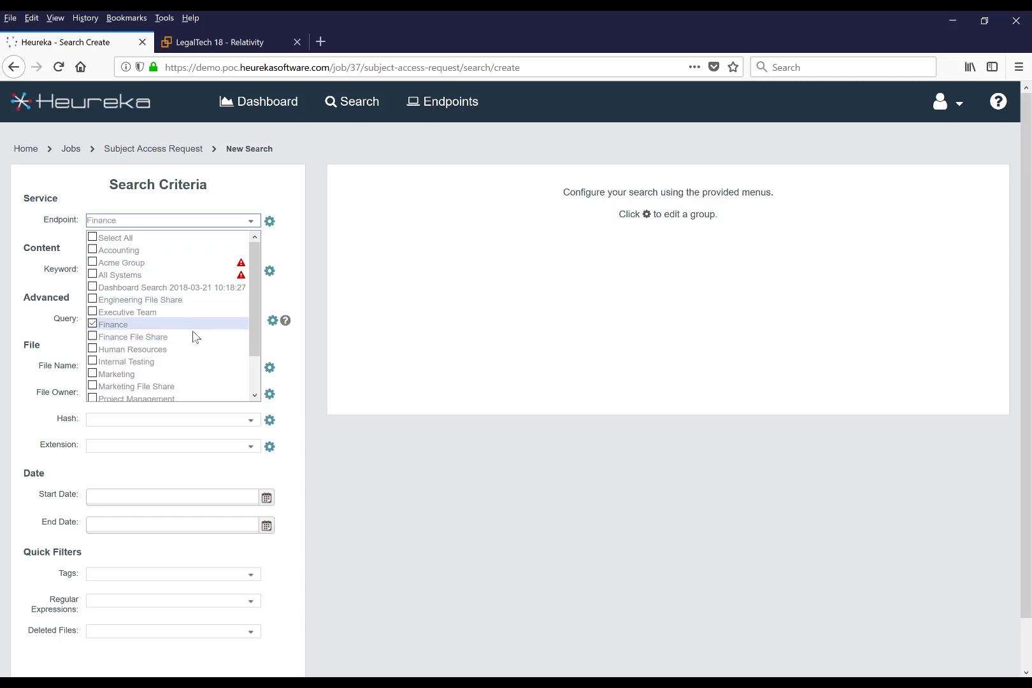
click(193, 339)
scroll(194, 344, down, 1)
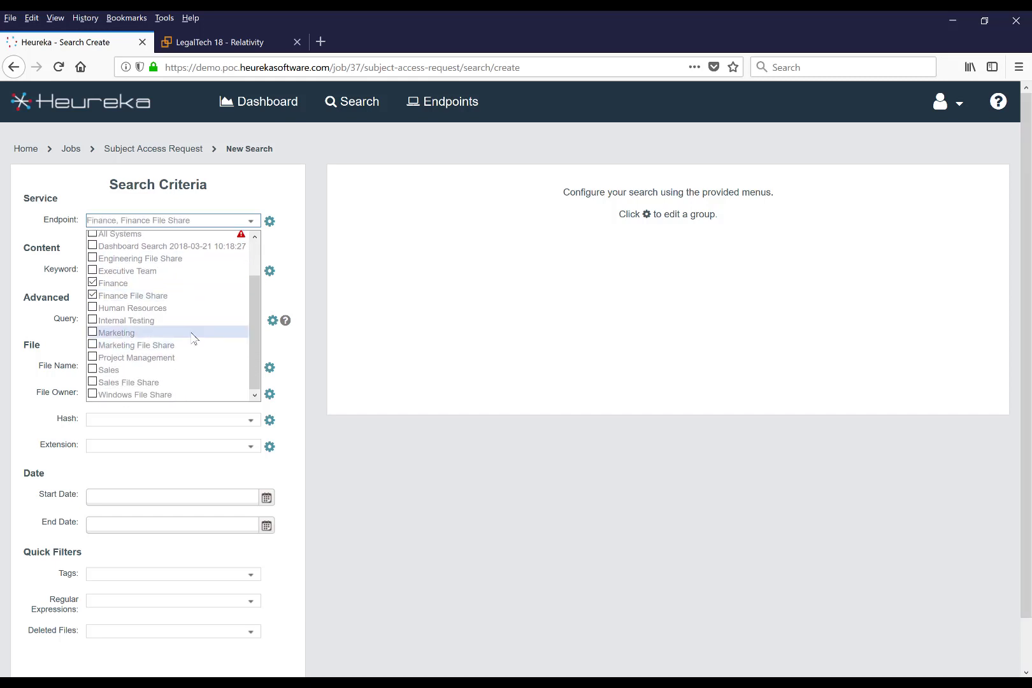
click(194, 334)
click(195, 345)
scroll(196, 348, down, 2)
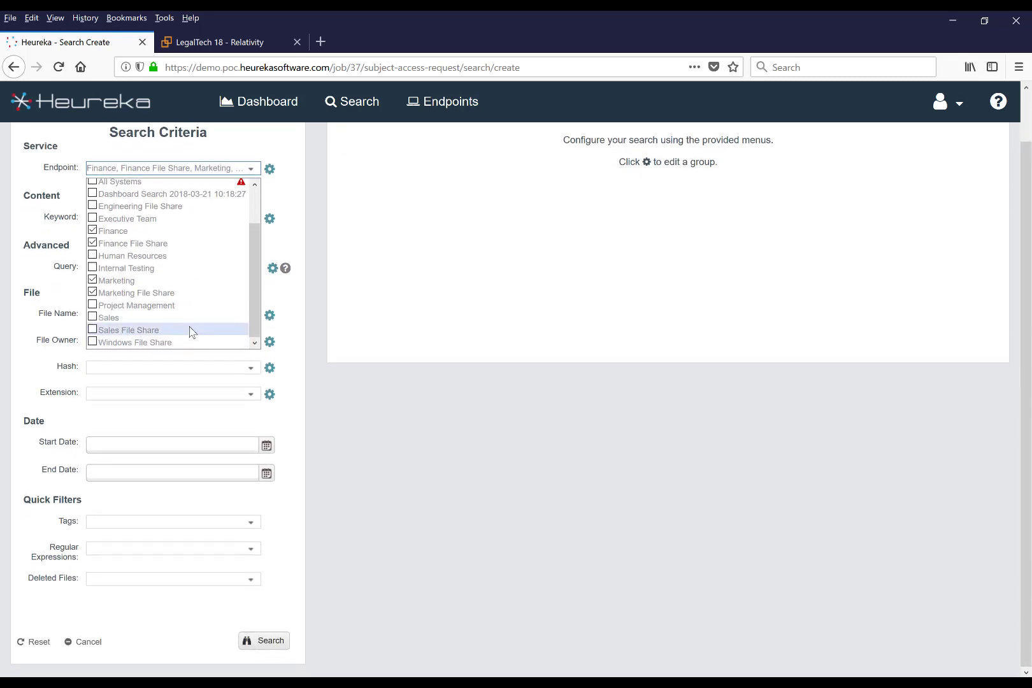
click(192, 319)
click(299, 304)
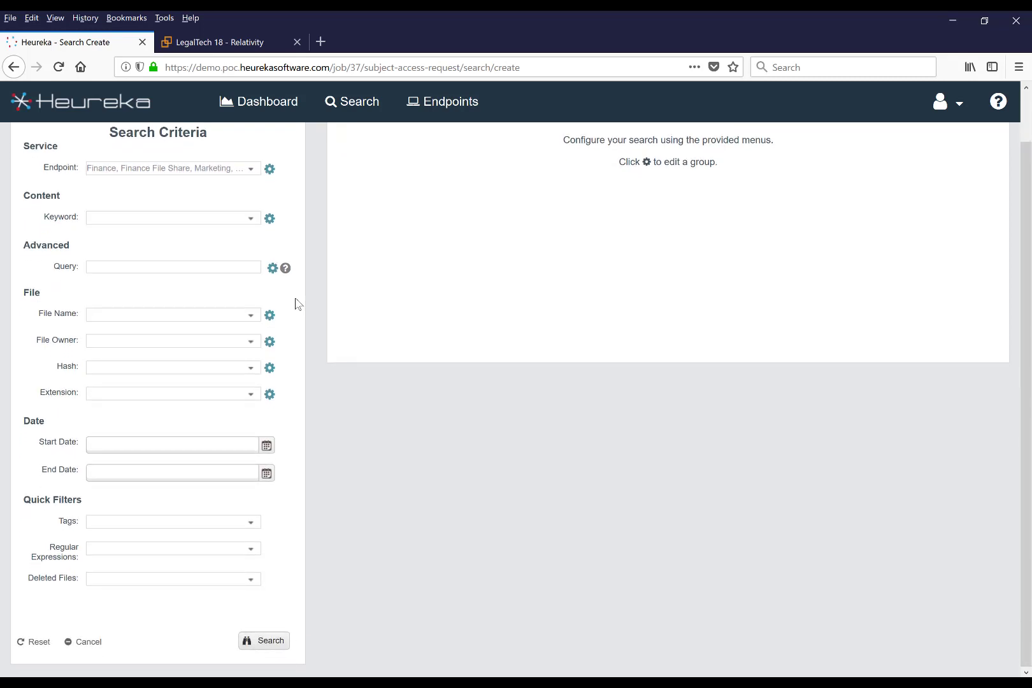
Use the first saved custom query, combining the national insurance number and surname, run the search as "UK Nino" and refresh its results
click(272, 268)
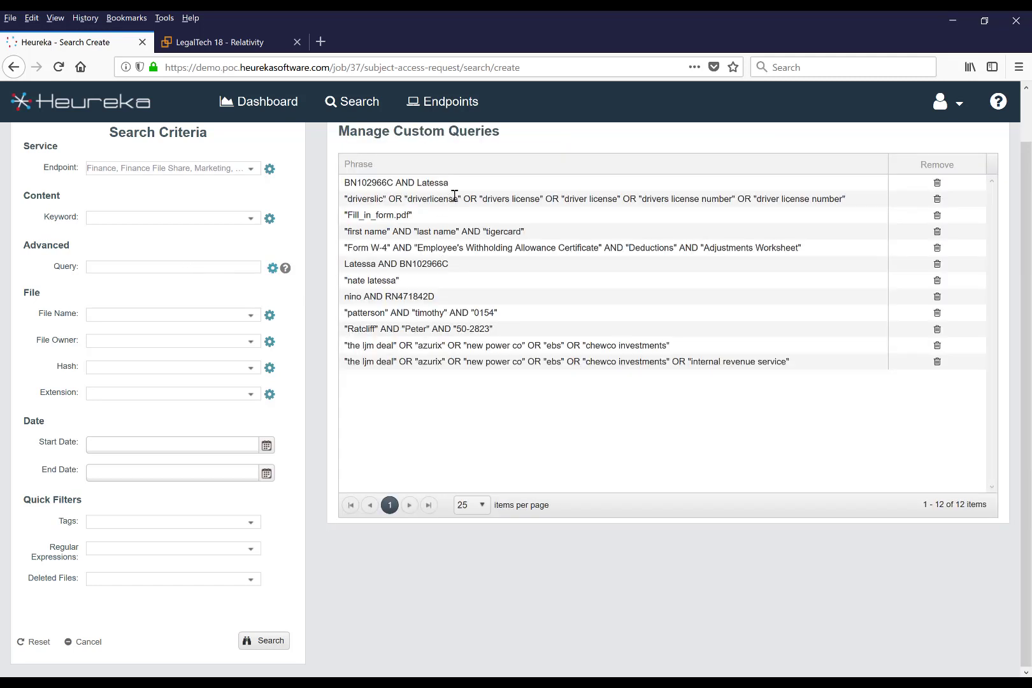
click(460, 185)
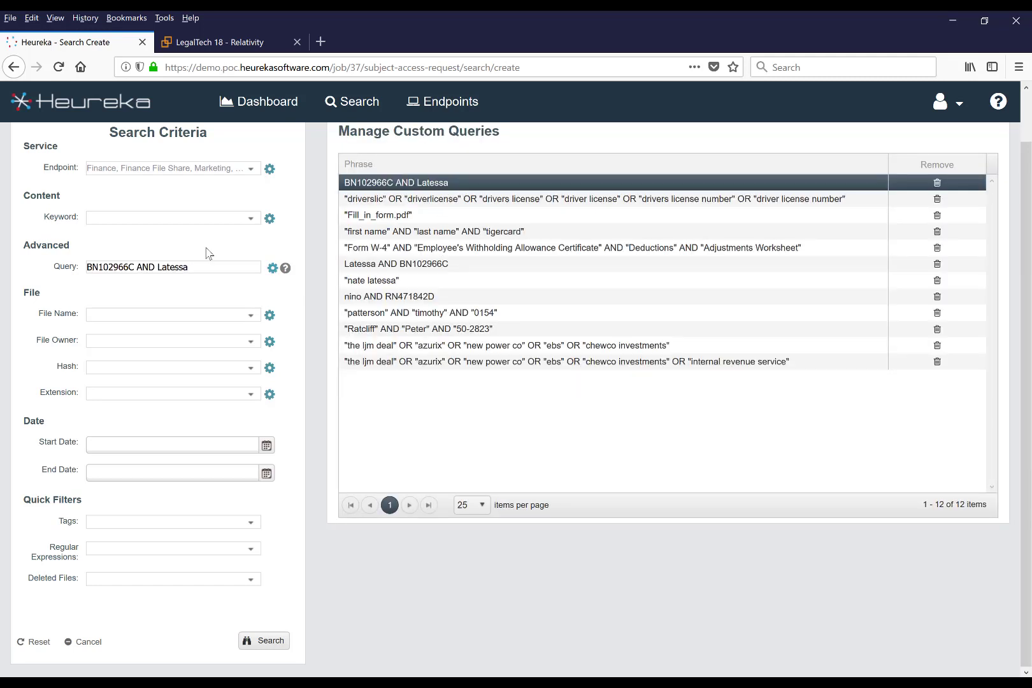
click(271, 642)
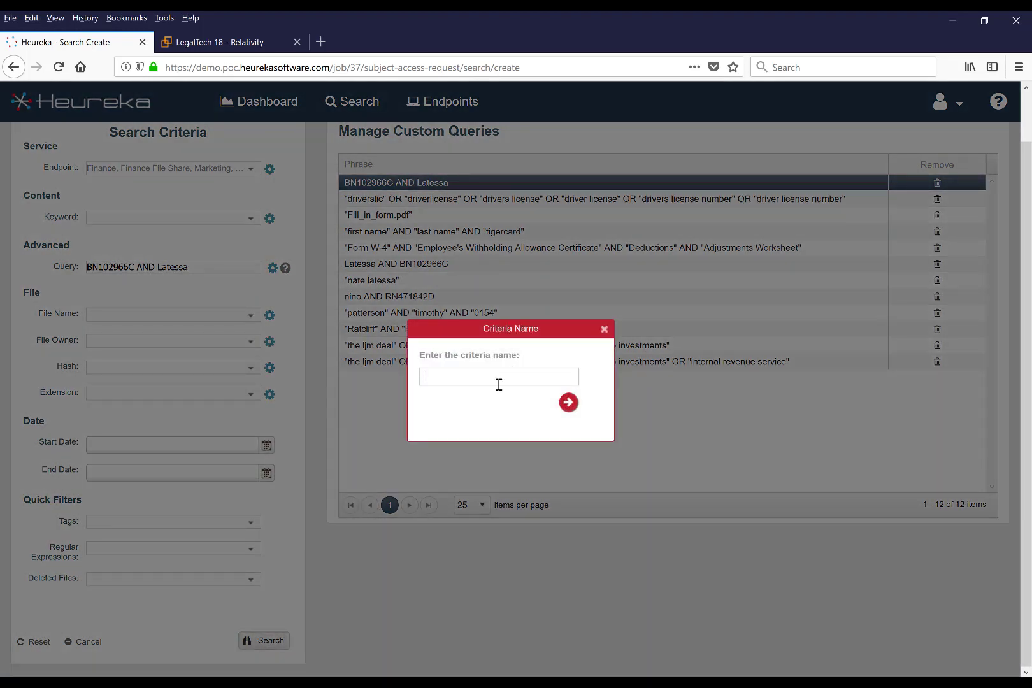
text(UK Nino)
click(568, 403)
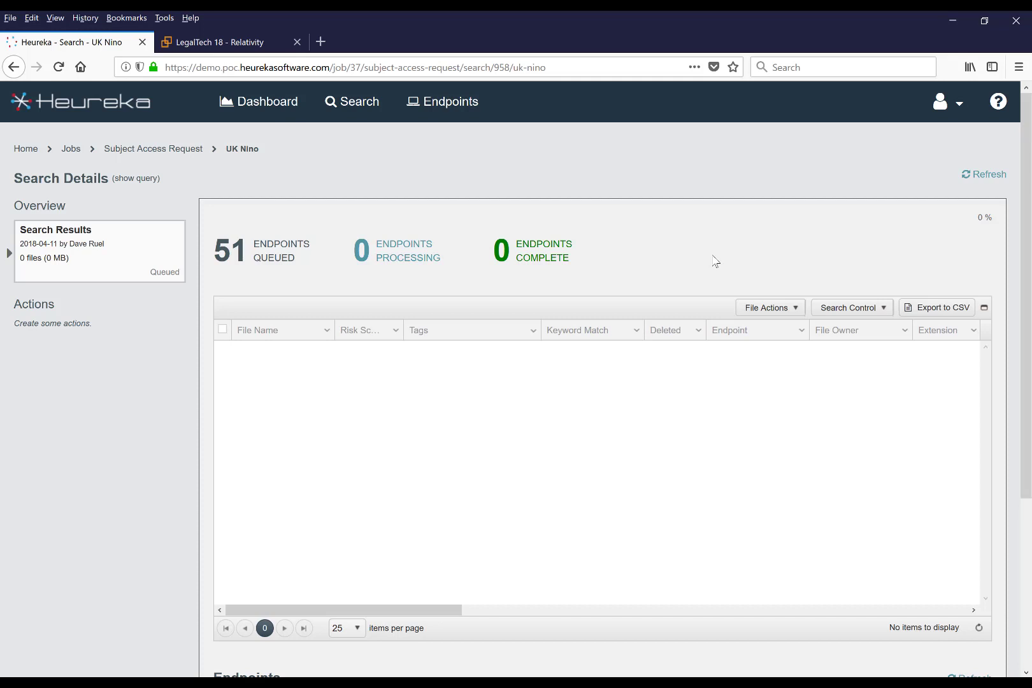
click(987, 175)
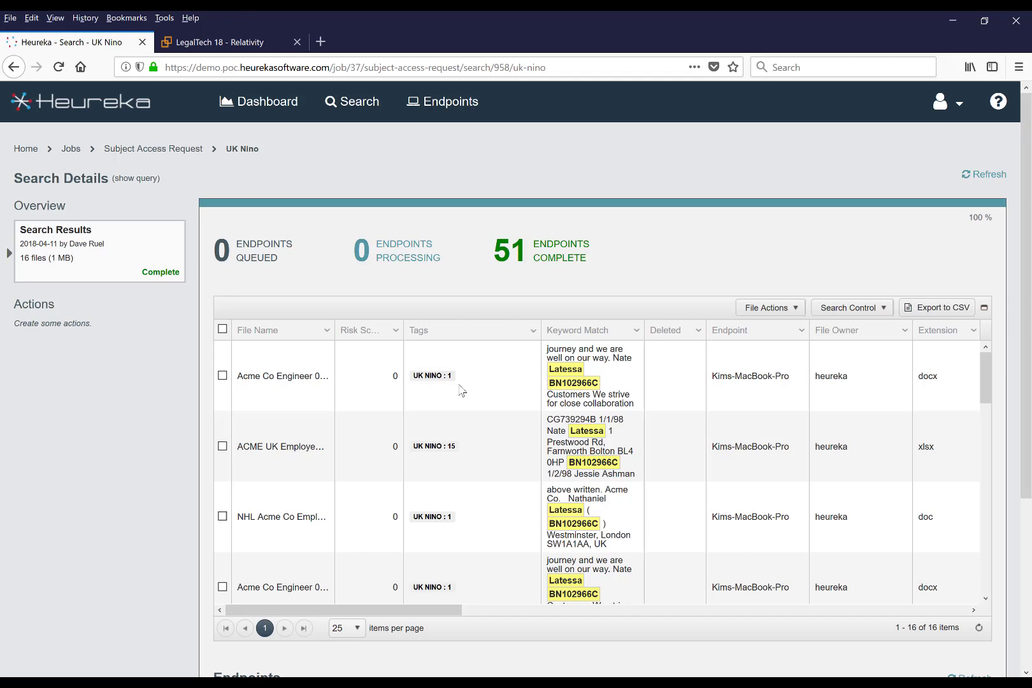
Set up a collection of all the found files, using the data subject's surname as the group name
click(222, 329)
click(795, 312)
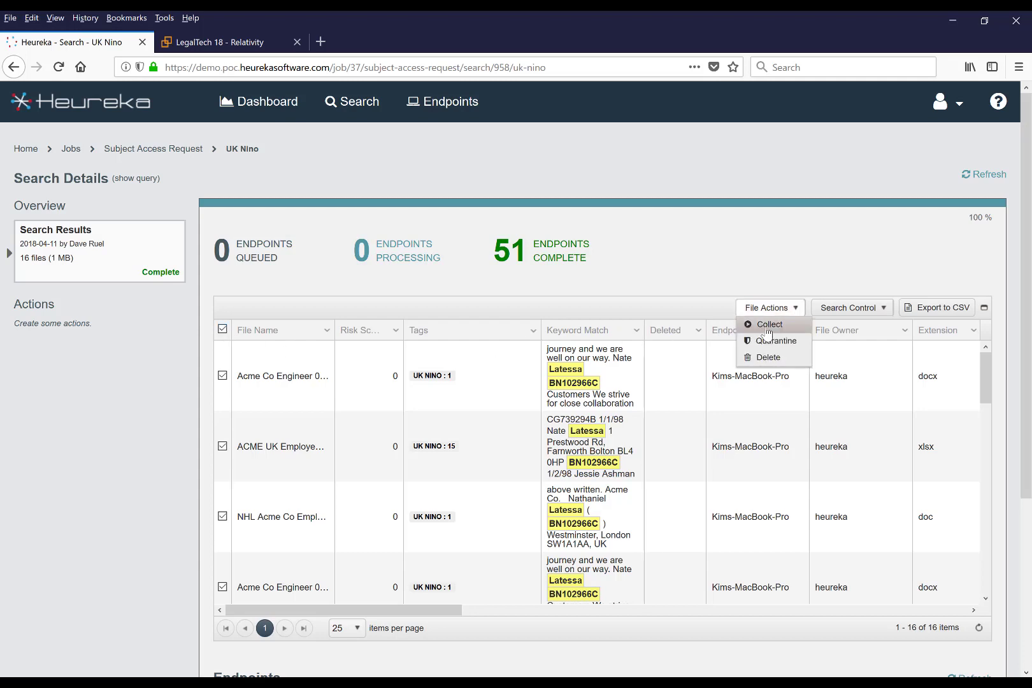
click(769, 324)
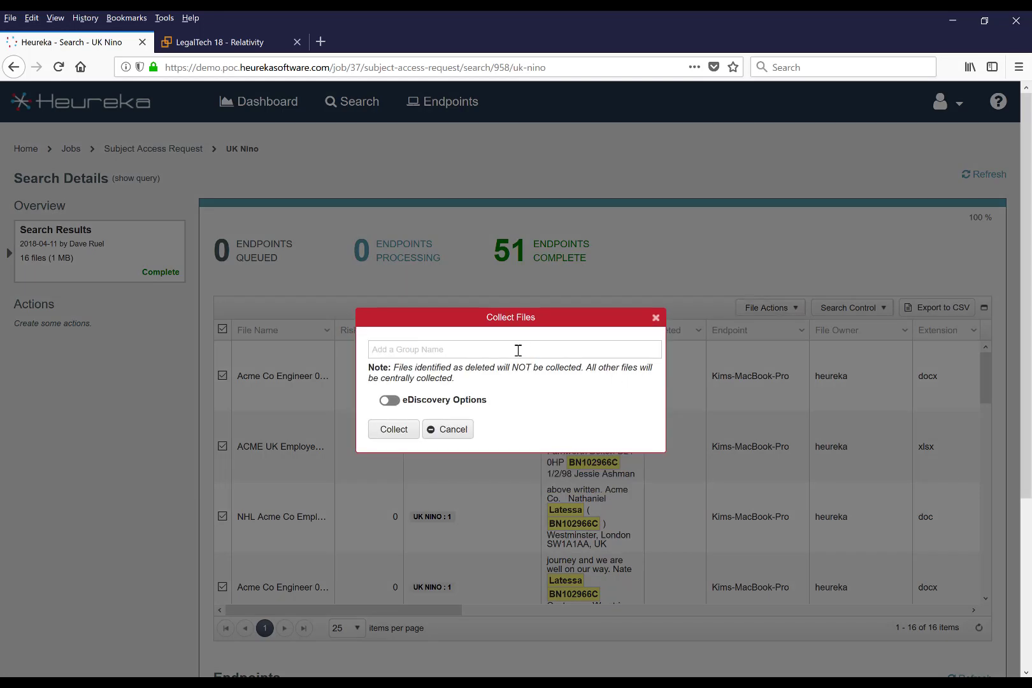
text(Latessa)
Enable an eDiscovery collection with load file, control ID prefix NHL and start 0000001, then run the collection and open its details
click(391, 400)
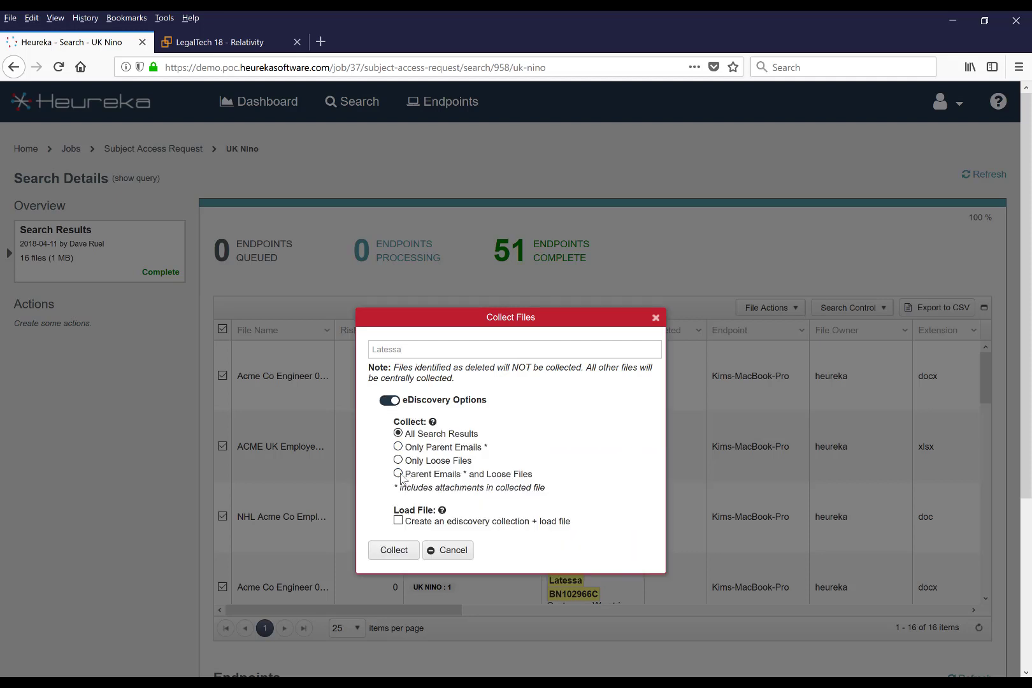
click(399, 521)
click(427, 545)
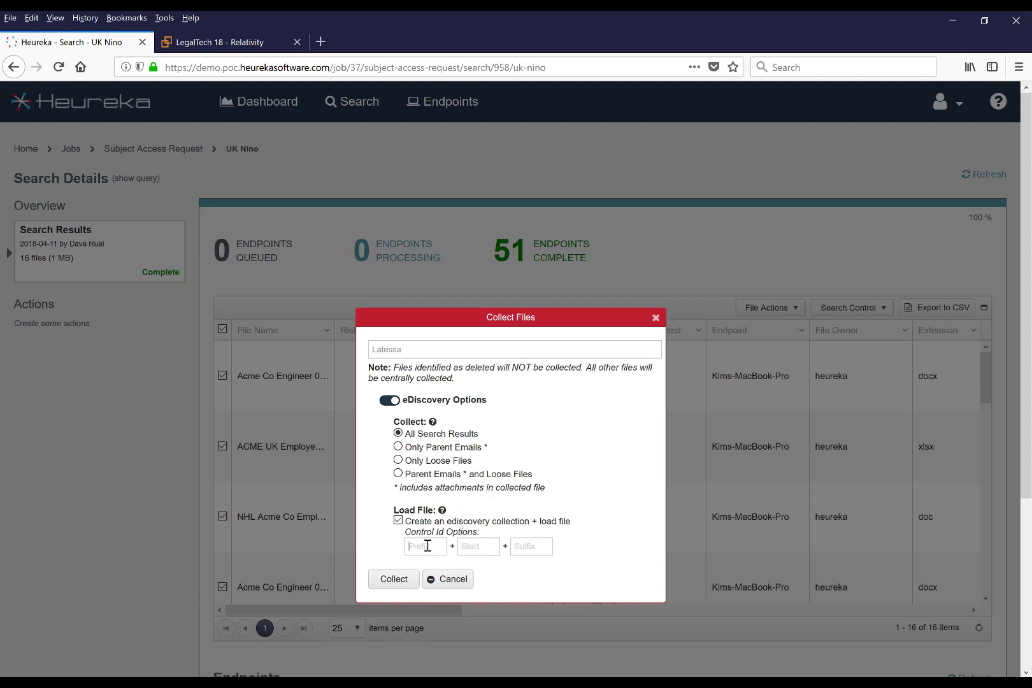
text(NHL)
key(Tab)
text(000000)
click(382, 579)
click(511, 402)
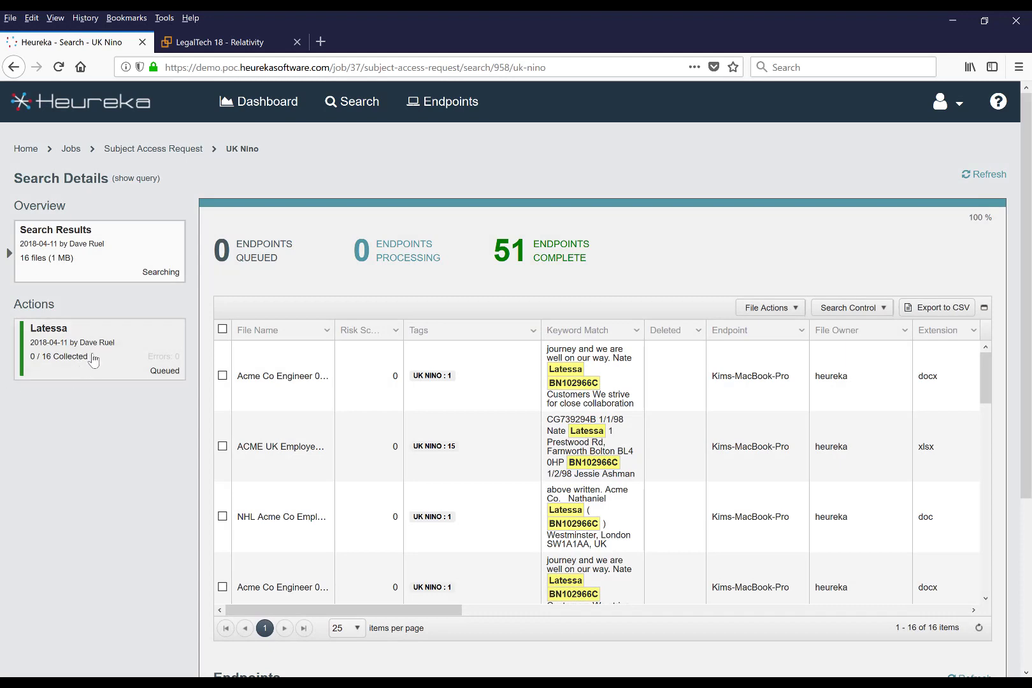
click(93, 360)
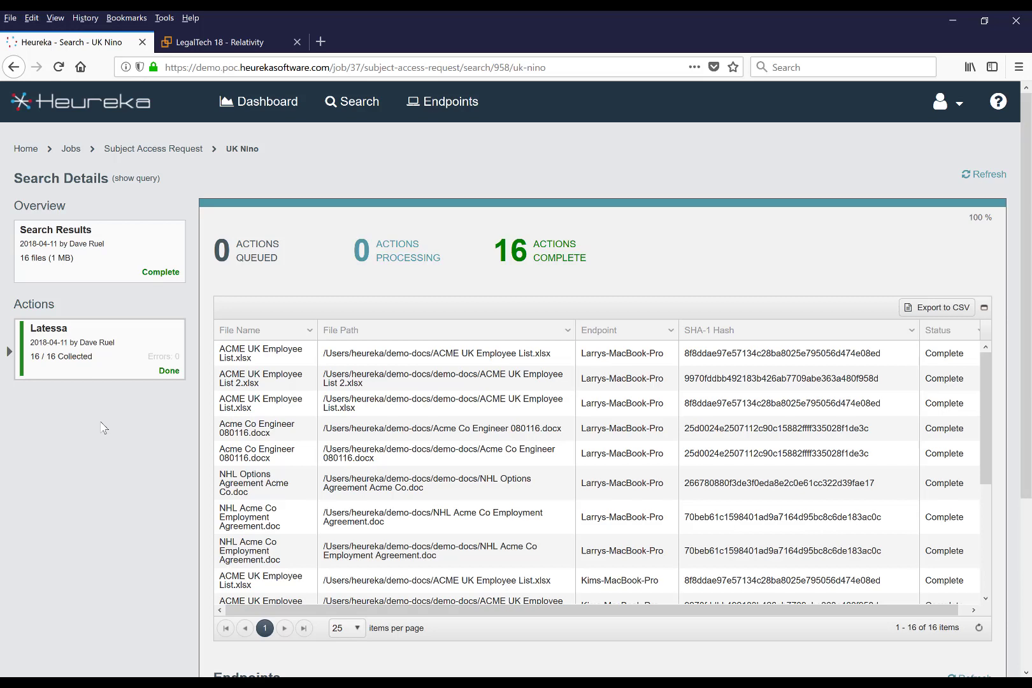
Switch to Relativity, open document NHL00000002 and highlight the data subject's national insurance number near its end
click(239, 46)
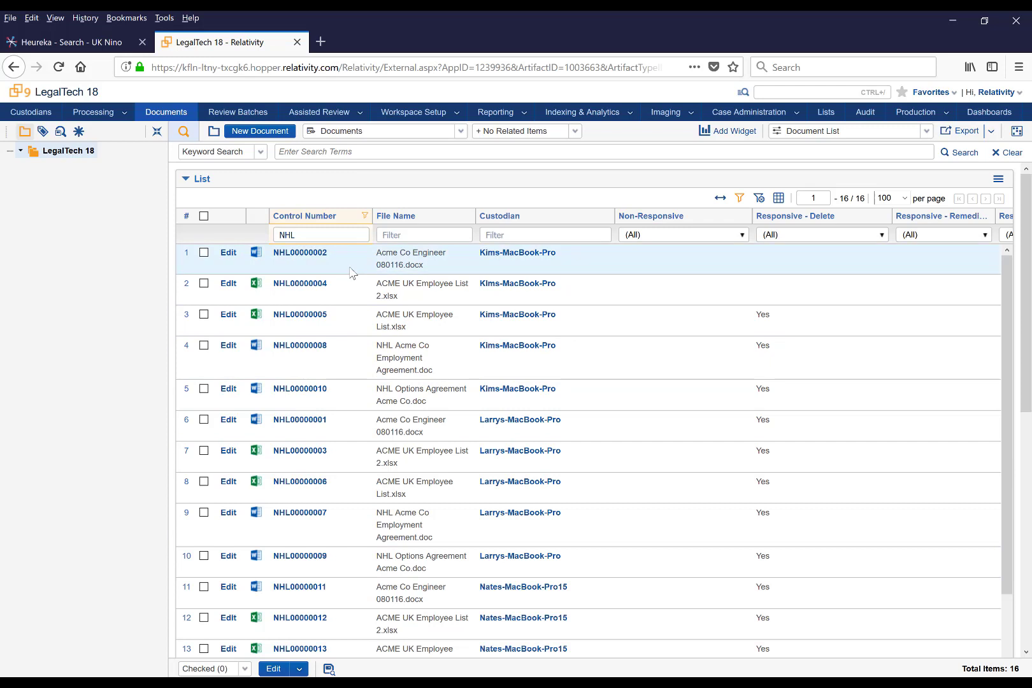
click(297, 253)
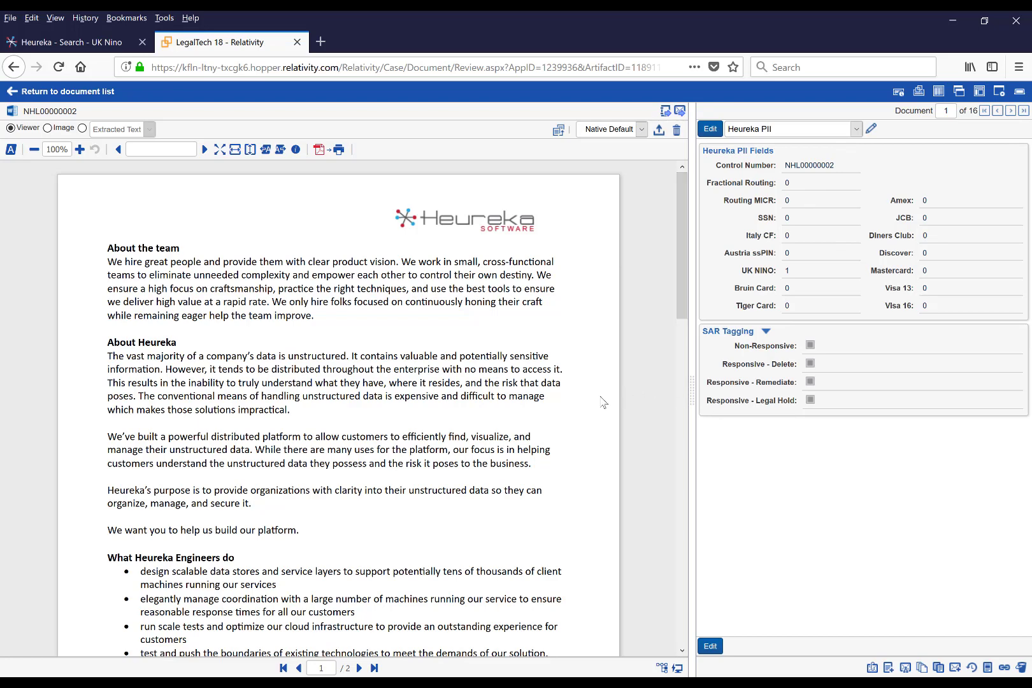
scroll(535, 399, down, 10)
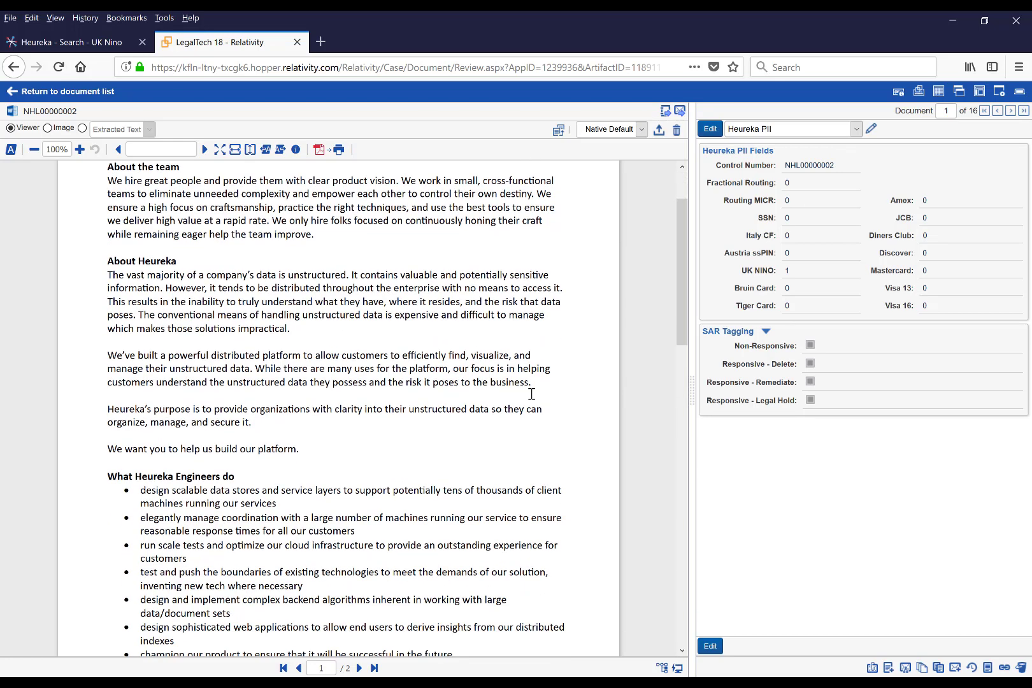
scroll(534, 399, down, 5)
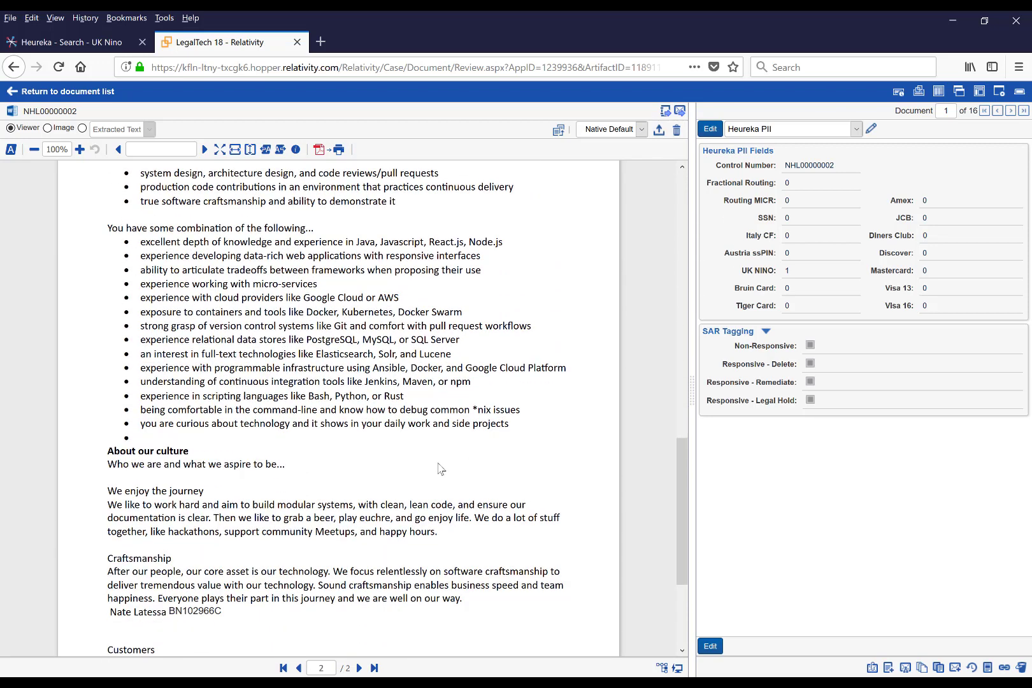
scroll(438, 470, down, 3)
drag(222, 521, 171, 522)
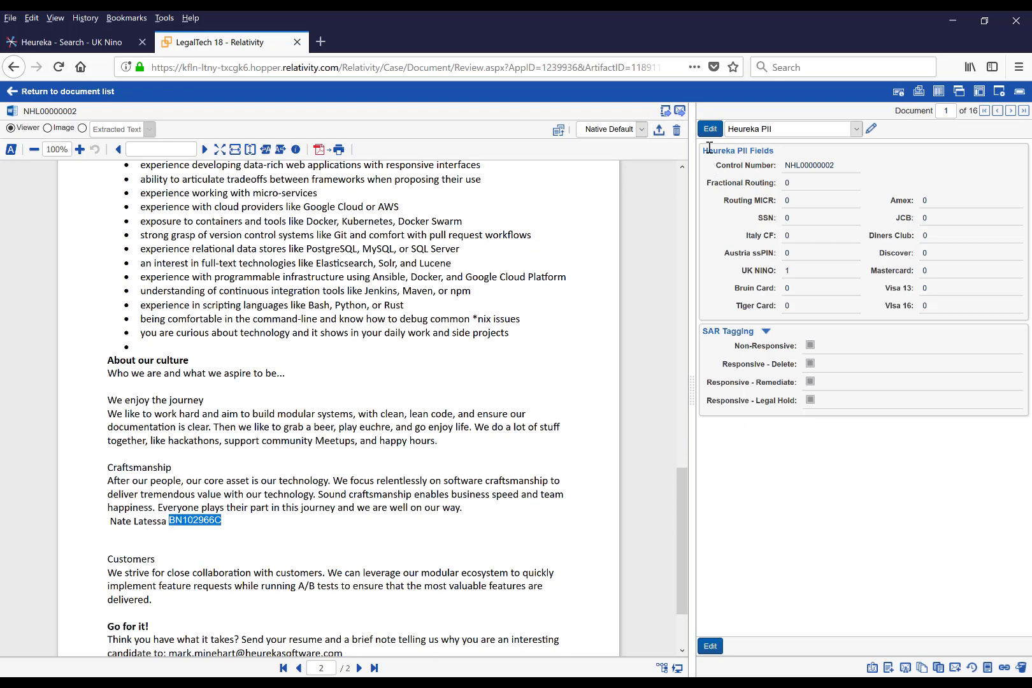
Tag document NHL00000002 as Responsive - Delete, save it and advance to the next document
click(711, 128)
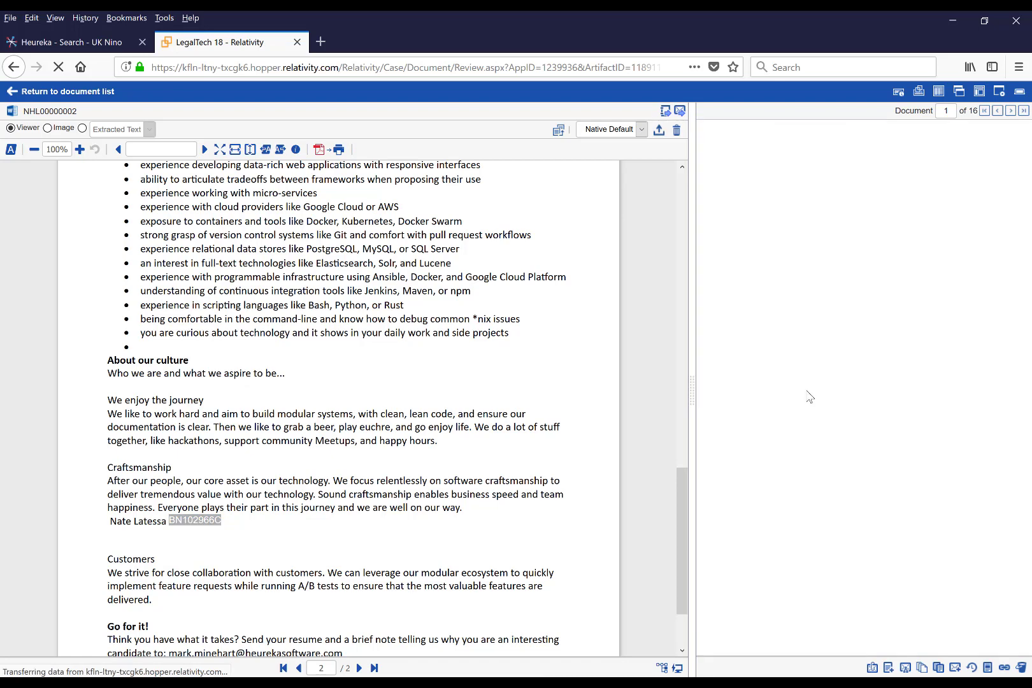
click(805, 415)
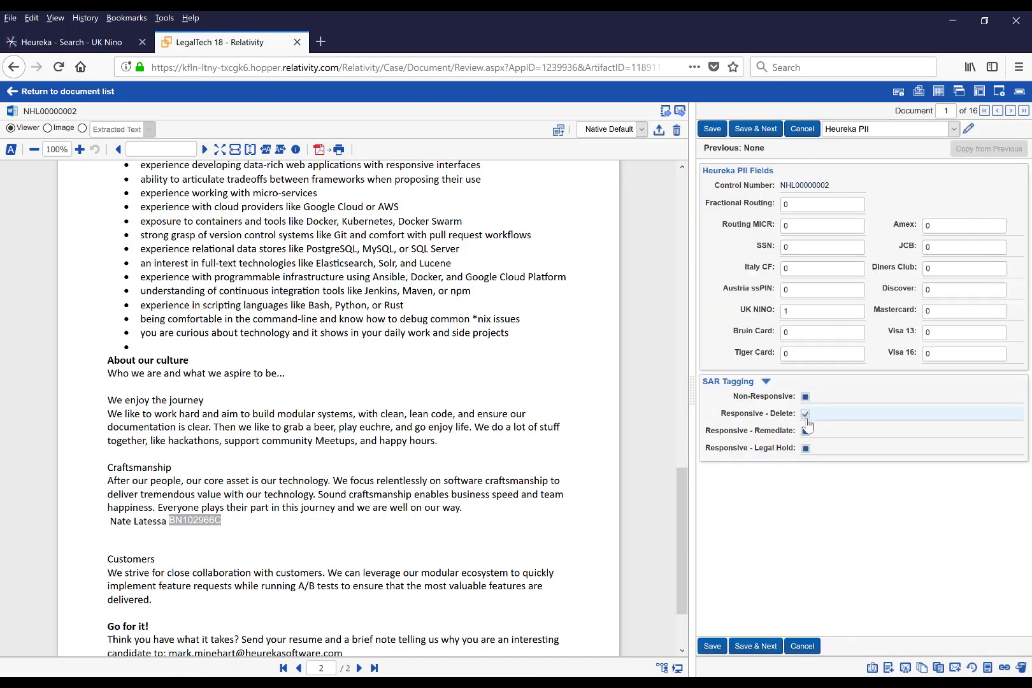
click(752, 647)
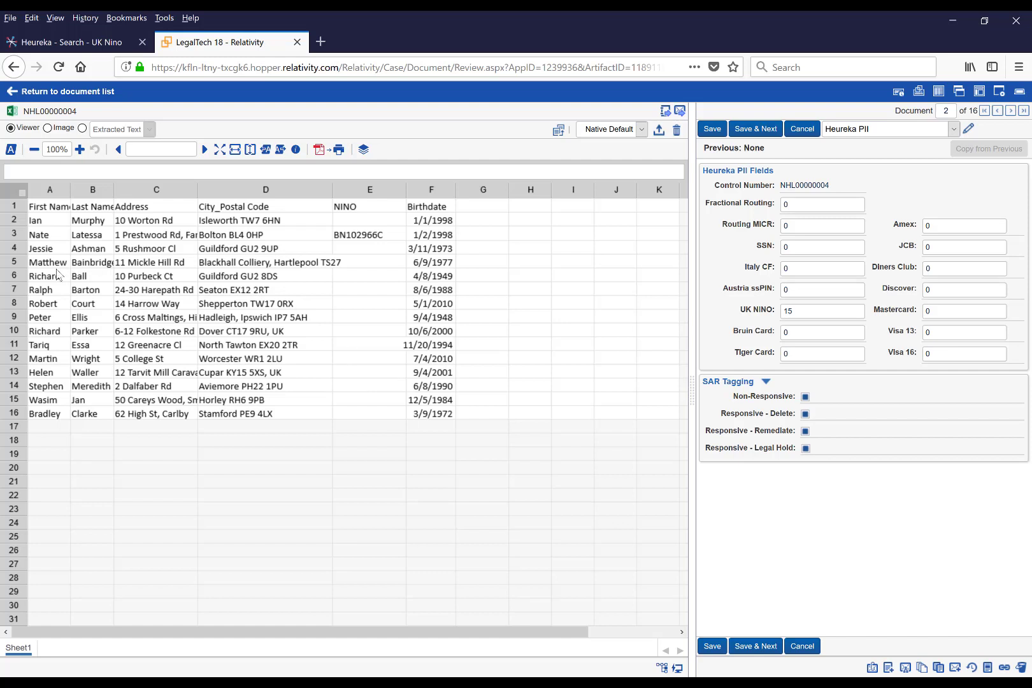
Check the data subject's row in spreadsheet NHL00000004, tag the document as Responsive - Delete and save it, returning to the document list
click(45, 237)
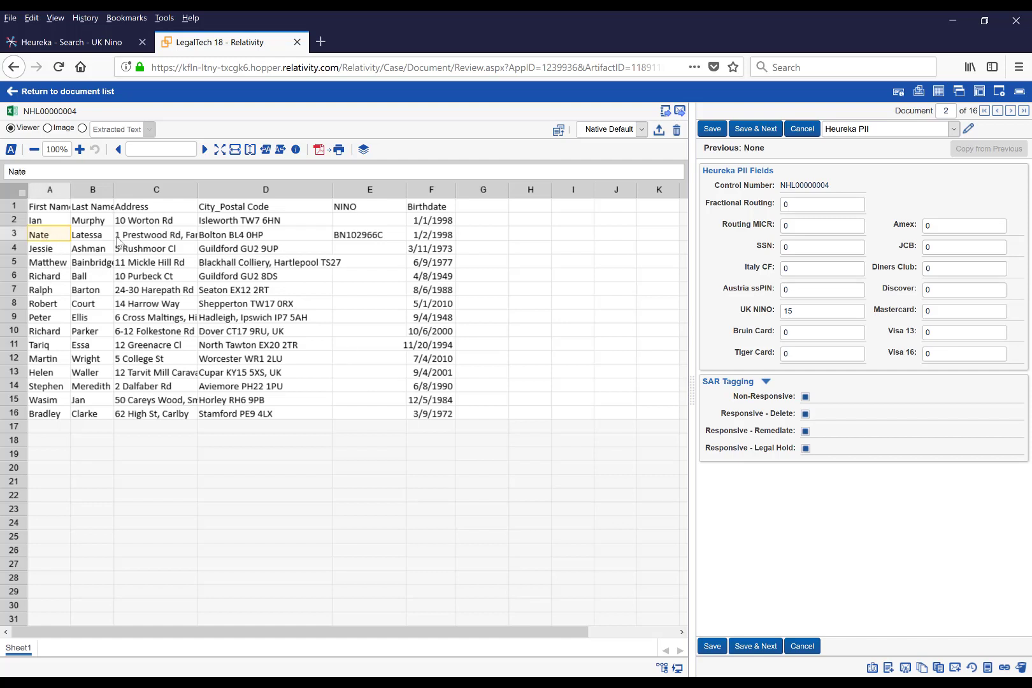
click(362, 240)
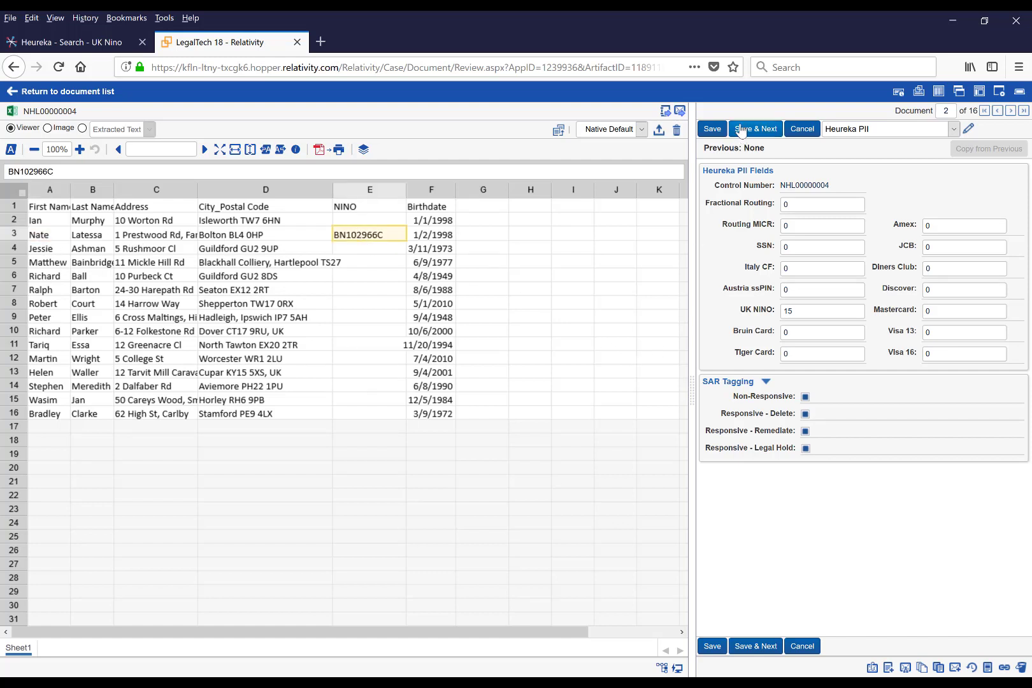
click(805, 414)
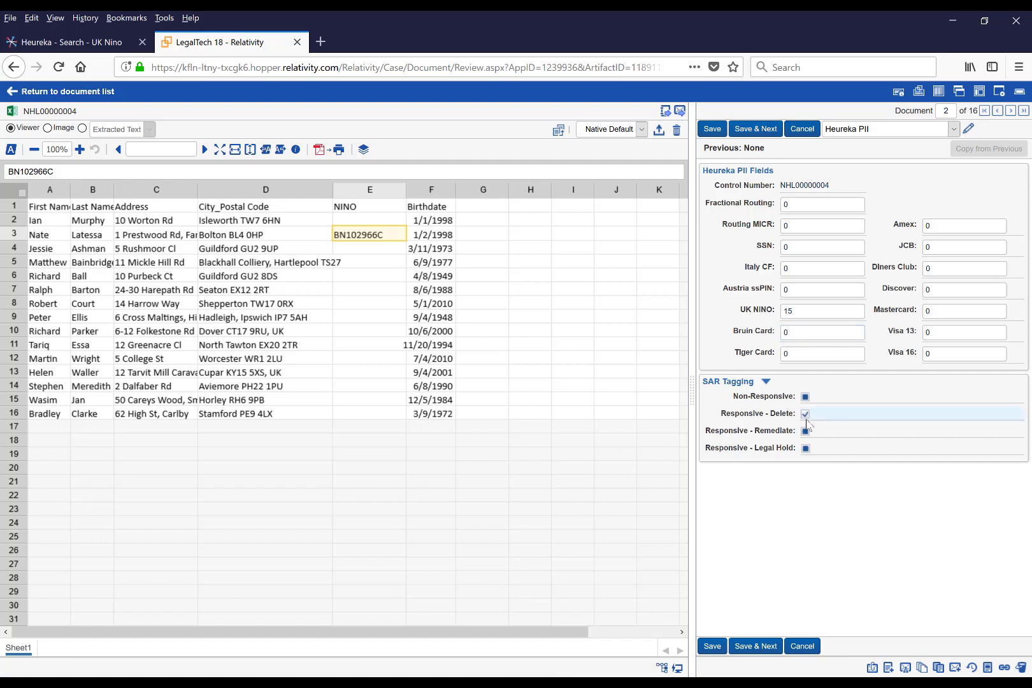
click(713, 646)
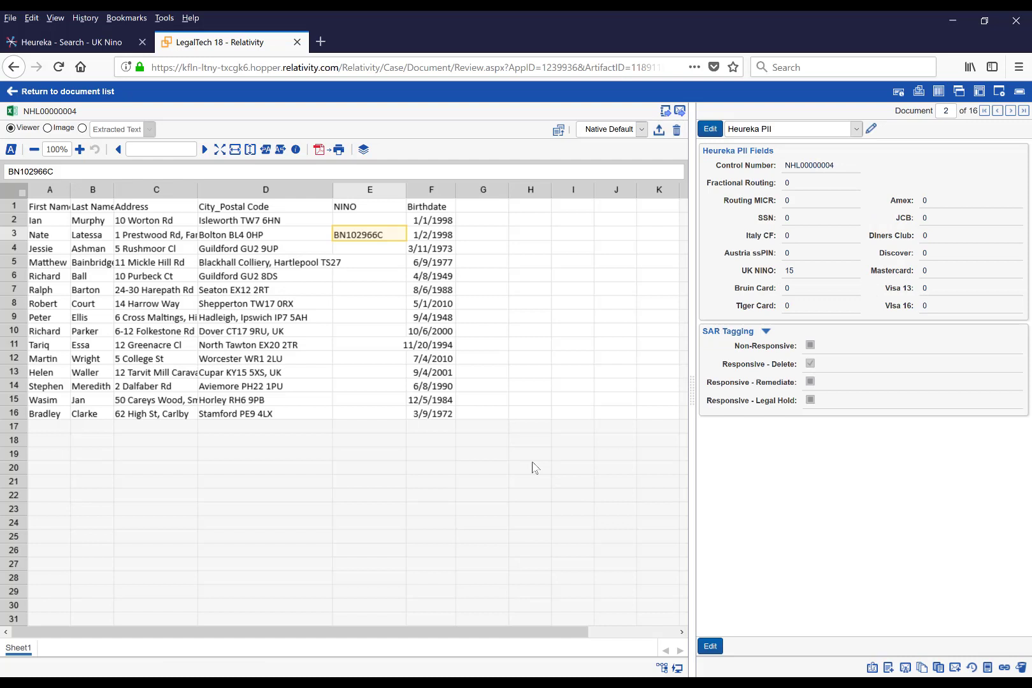
click(38, 93)
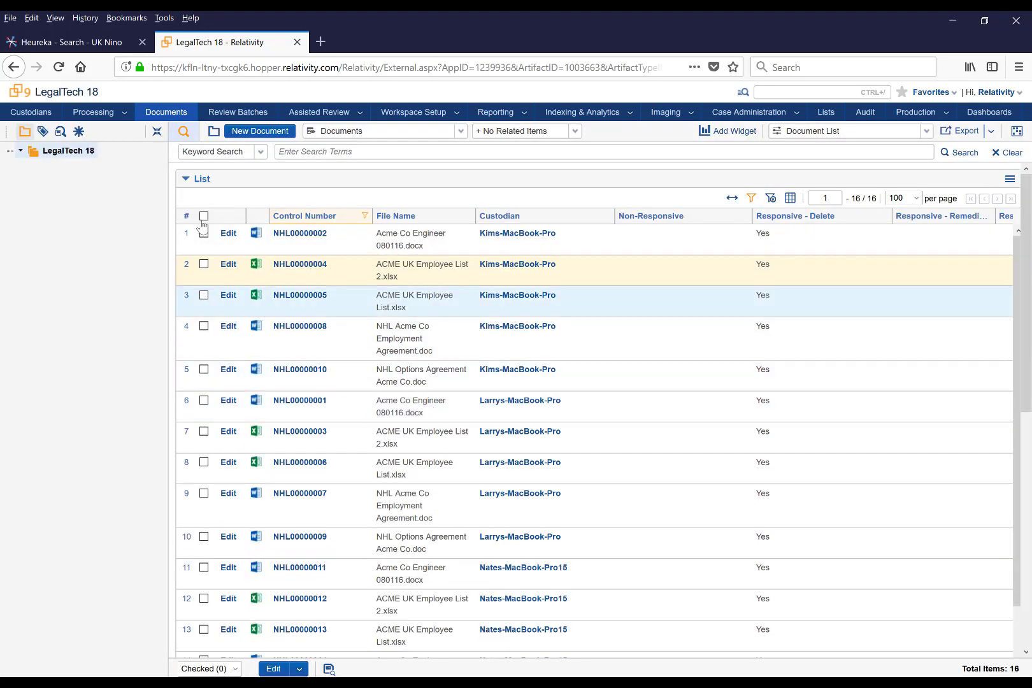
Export all listed NHL documents to a Comma Separated Values (.csv) file with Unicode (UTF-8) encoding and open it in Microsoft Excel
click(204, 216)
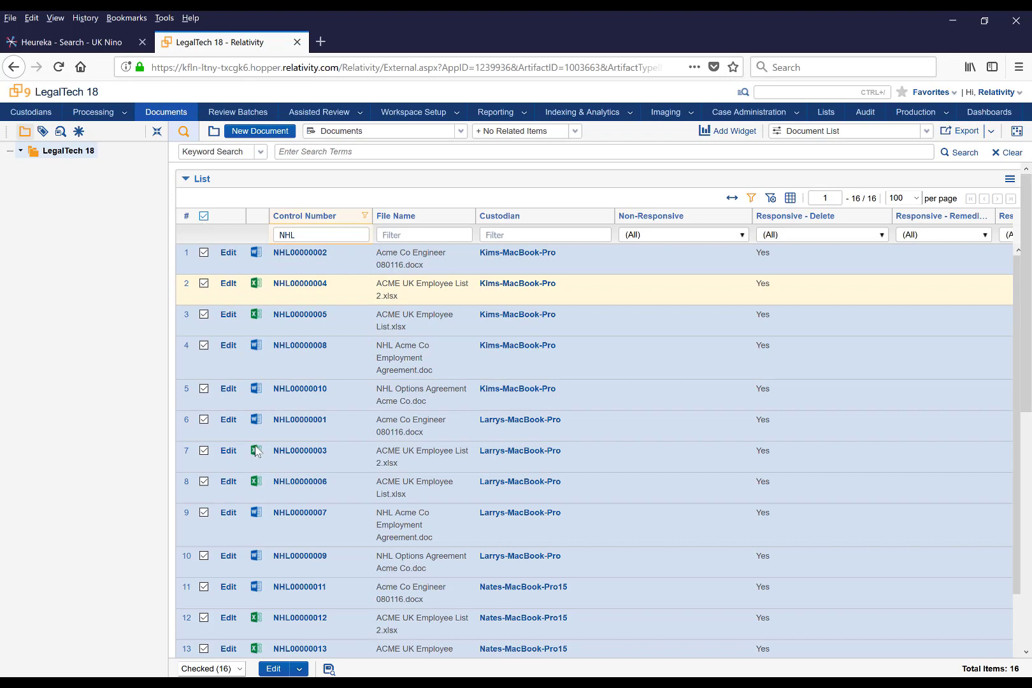
click(298, 669)
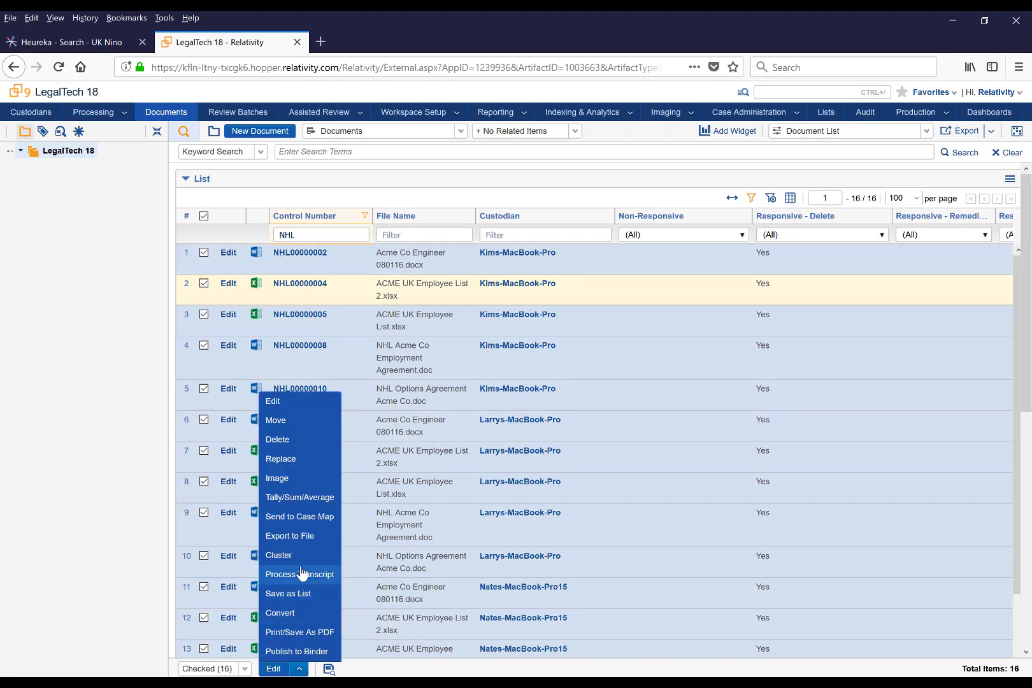
click(304, 538)
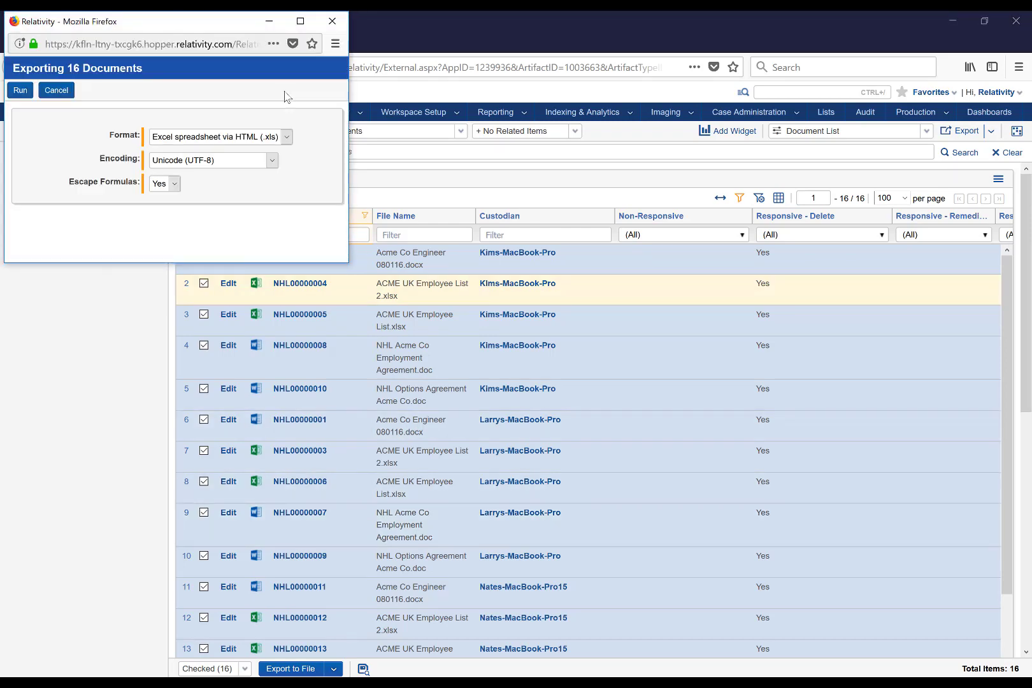
click(291, 137)
click(191, 154)
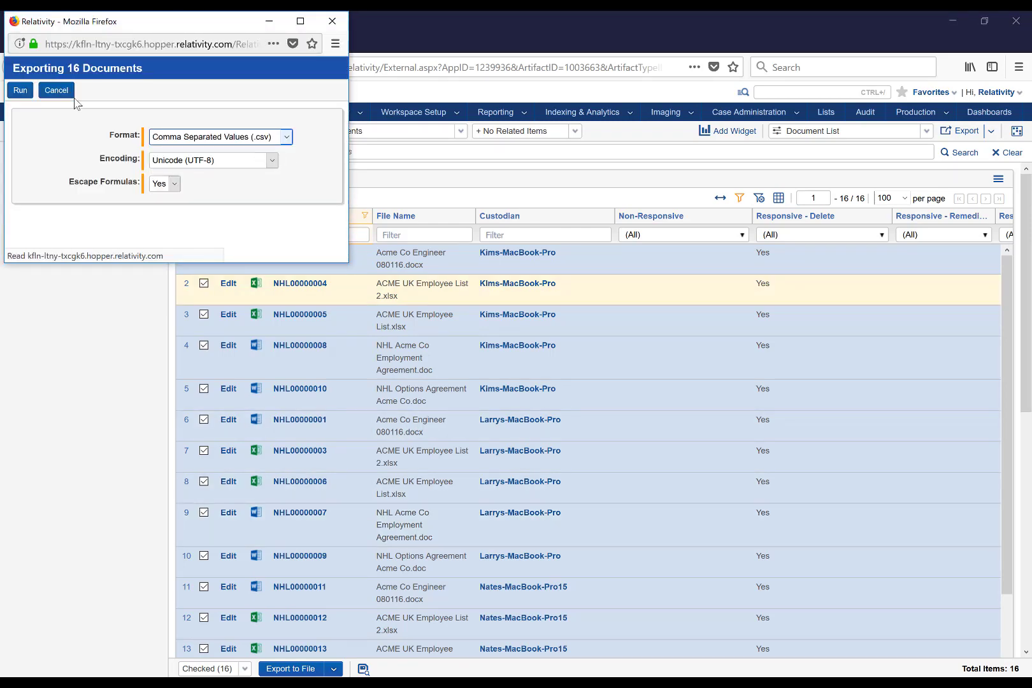
click(20, 92)
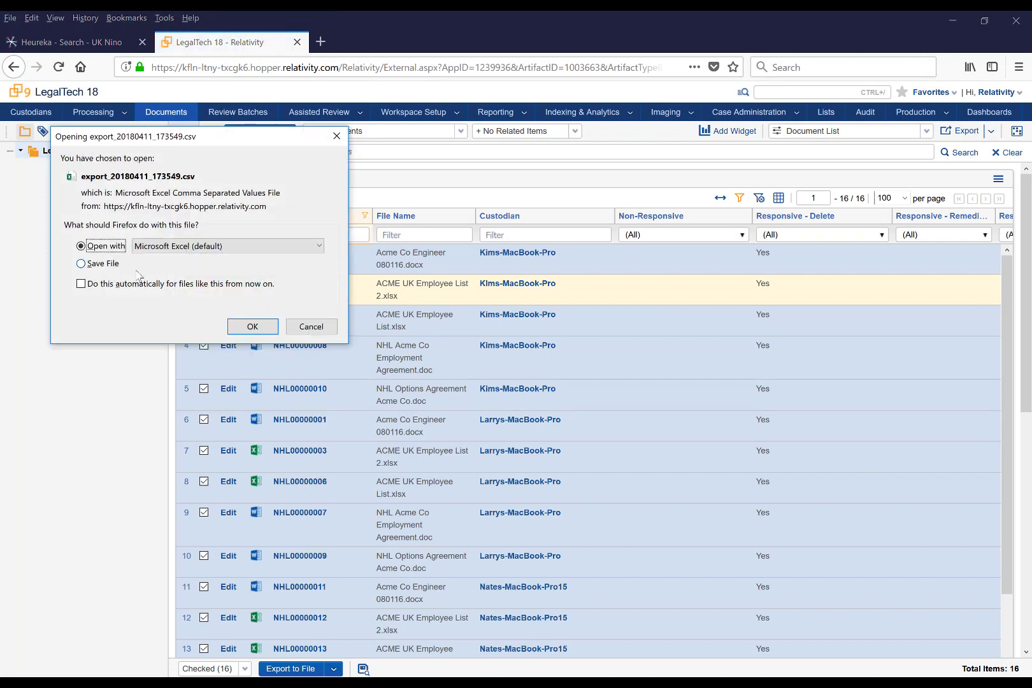
click(252, 327)
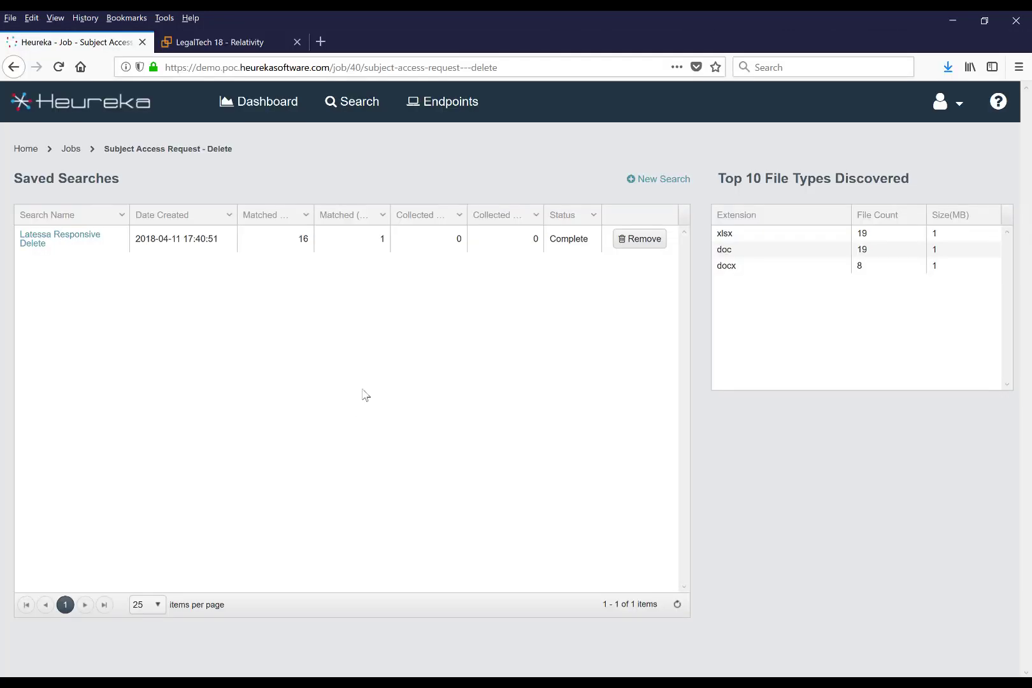
Switch to Heureka, open the data subject's Responsive Delete search and delete all its files under group Nino Delete plus the surname, confirming with "delete"
click(51, 242)
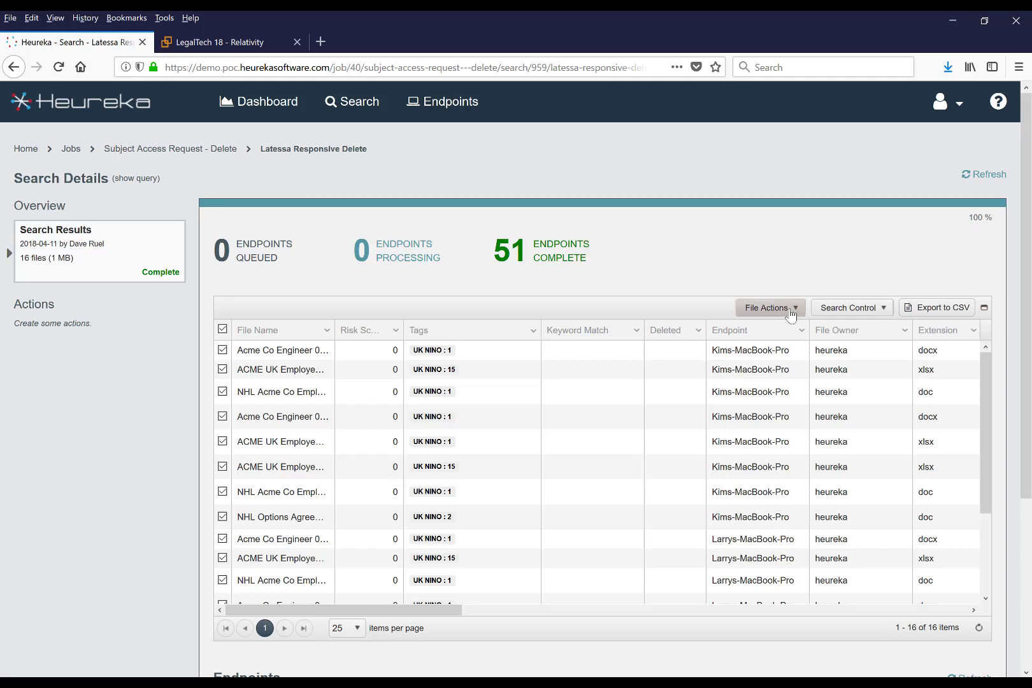
click(793, 311)
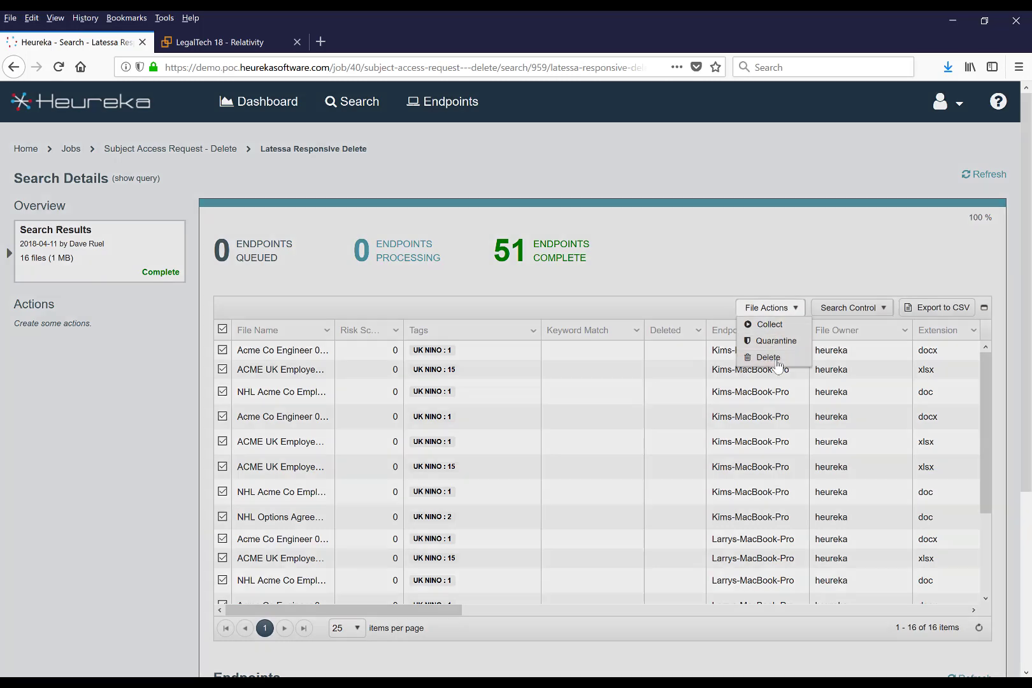
click(768, 358)
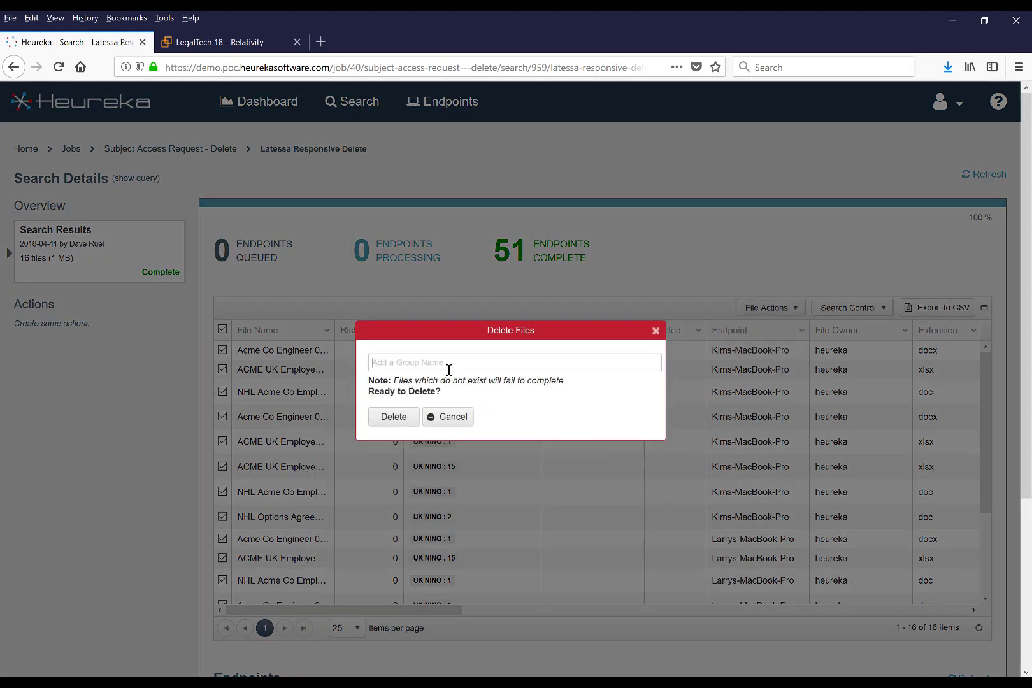
text(Nino Delete Latessa)
click(392, 419)
click(414, 406)
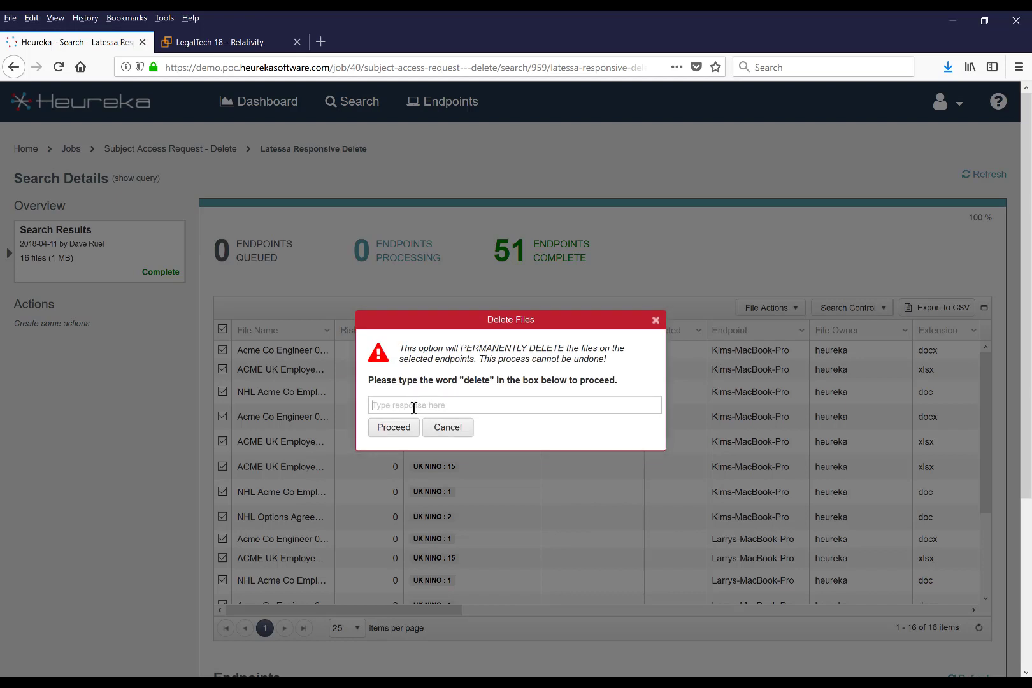
text(dele)
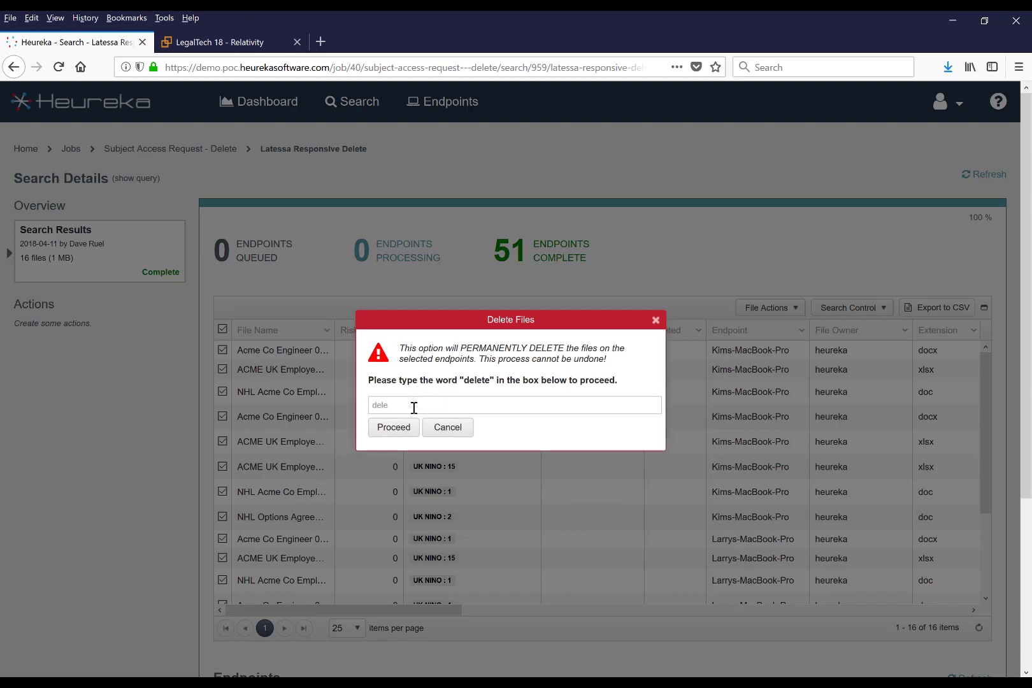